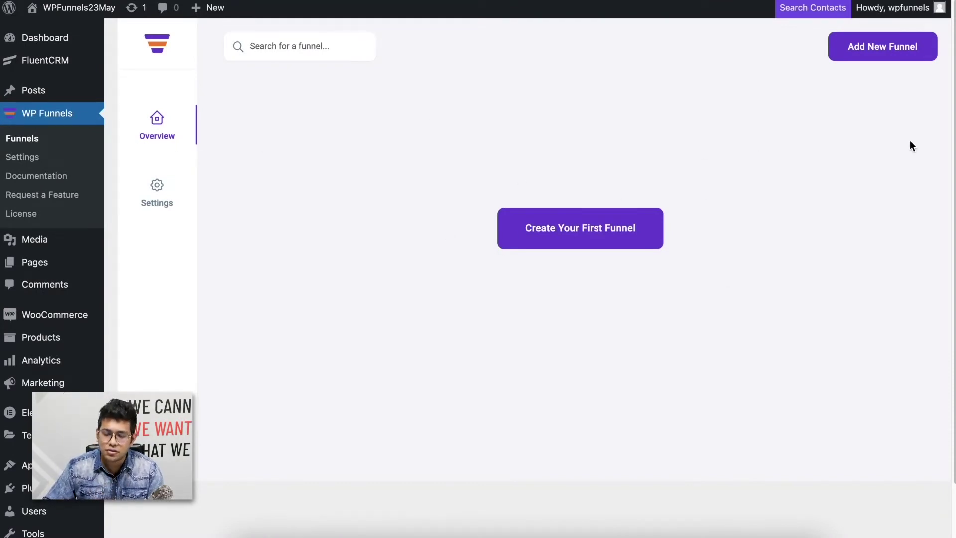
- Add a new funnel by importing the eBook template from the Woo templates
{"action": "left_click", "coordinate": [871, 49]}
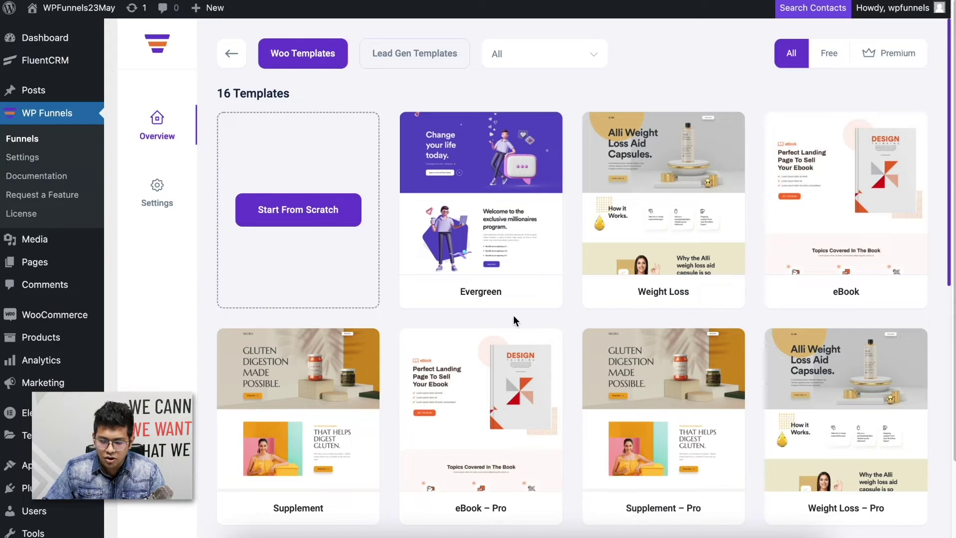
{"action": "mouse_move", "coordinate": [726, 293]}
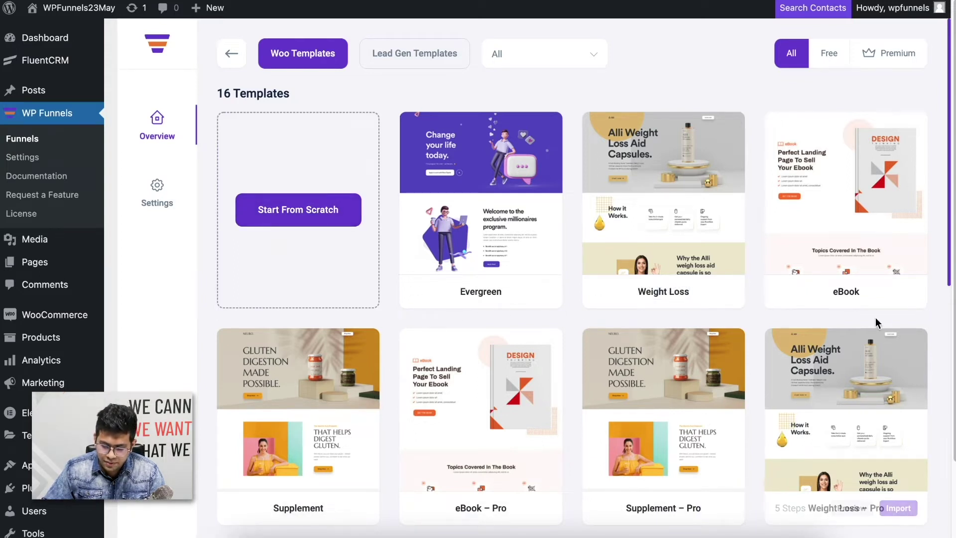
{"action": "left_click", "coordinate": [896, 291]}
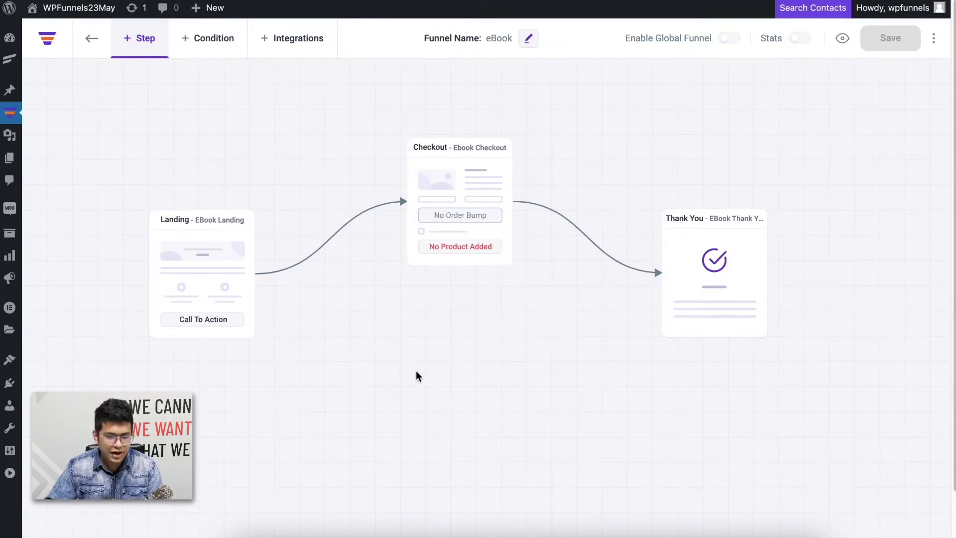
- Line up the Checkout step horizontally with the Landing step and shift the Thank You step slightly up on the funnel canvas
{"action": "left_click_drag", "start_coordinate": [448, 367], "coordinate": [428, 361]}
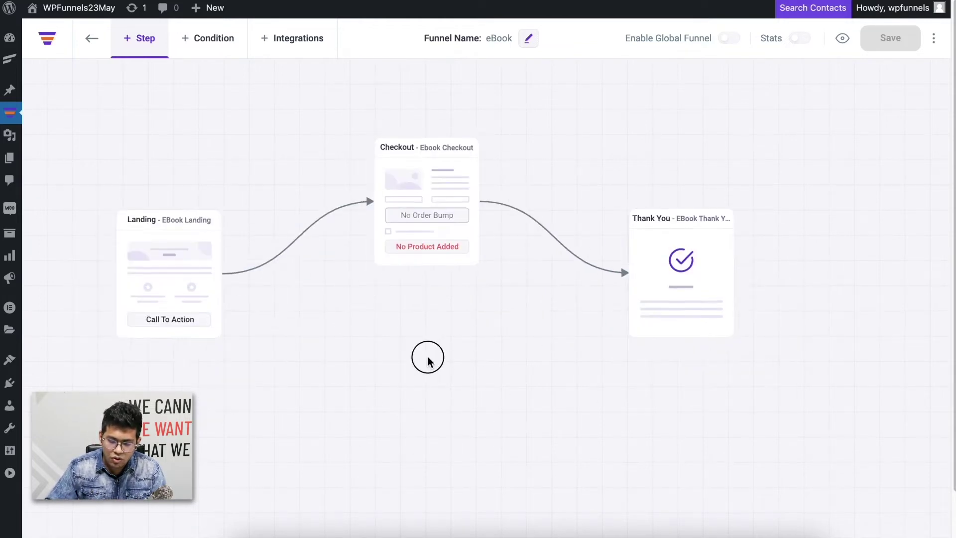
{"action": "left_click_drag", "start_coordinate": [460, 240], "coordinate": [468, 314]}
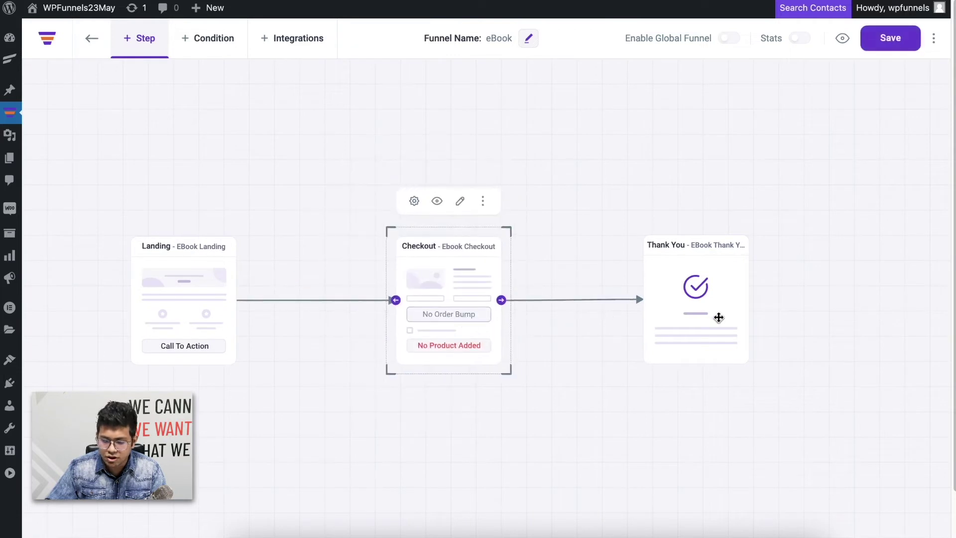
{"action": "left_click_drag", "start_coordinate": [719, 317], "coordinate": [699, 292]}
{"action": "left_click", "coordinate": [579, 408]}
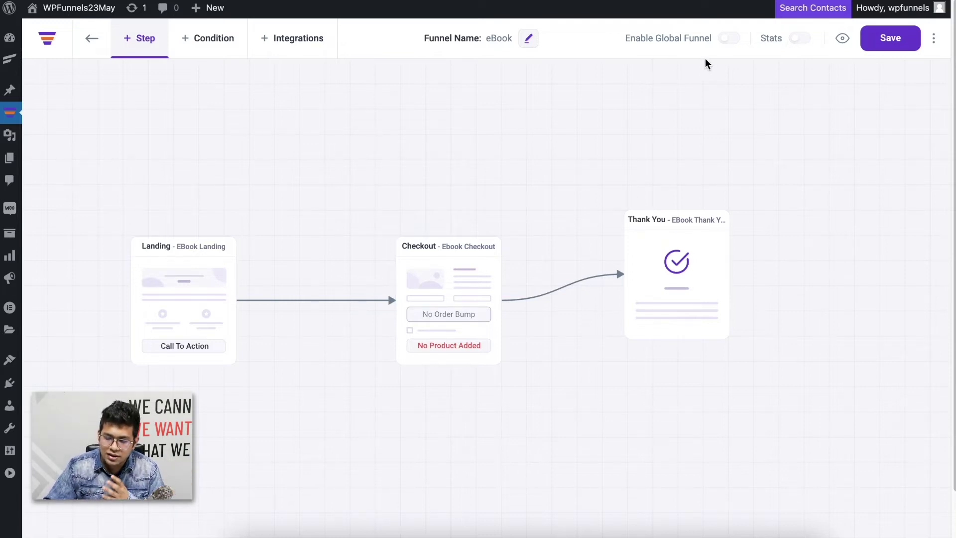
- Enable Global Funnel and set the Checkout step's funnel entry condition to "Product category is not"
{"action": "left_click", "coordinate": [727, 43]}
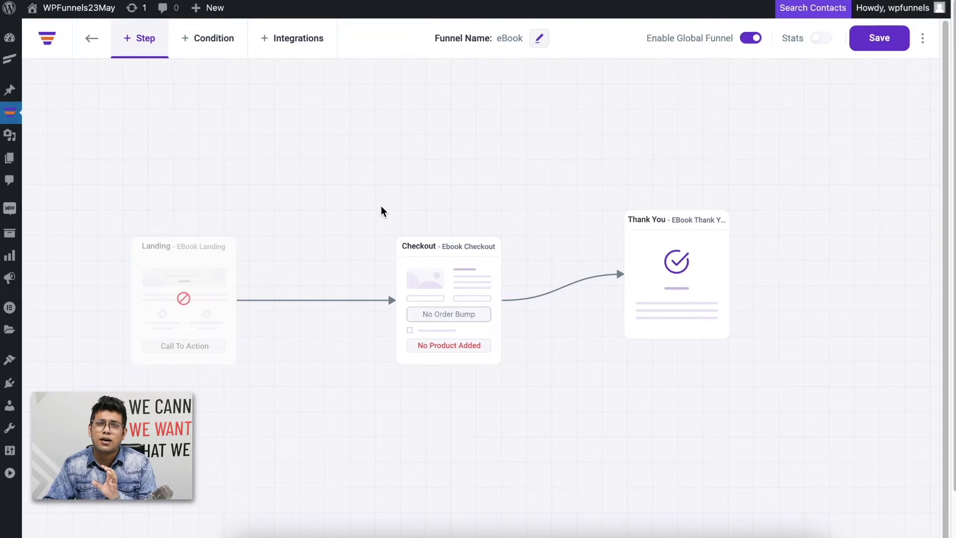
{"action": "left_click", "coordinate": [463, 296]}
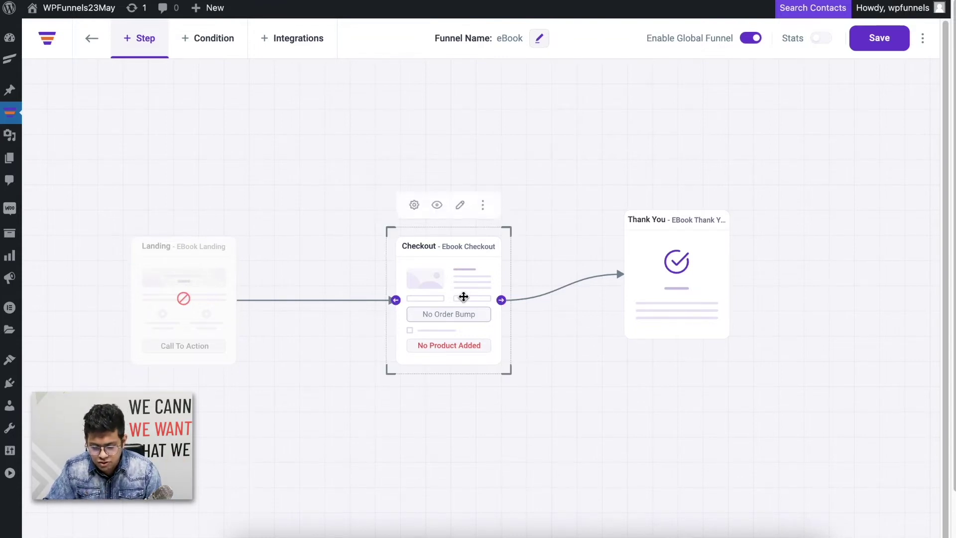
{"action": "left_click", "coordinate": [413, 201]}
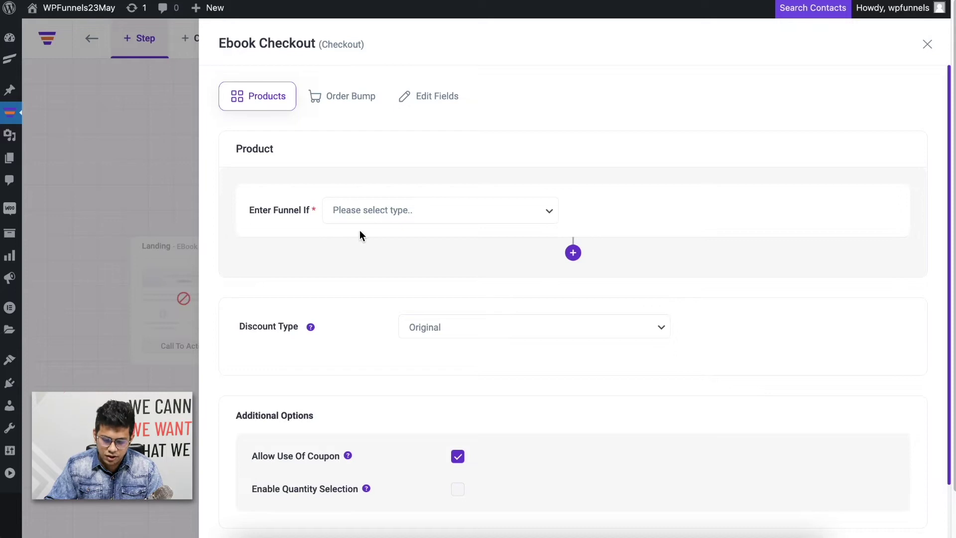
{"action": "left_click", "coordinate": [378, 217]}
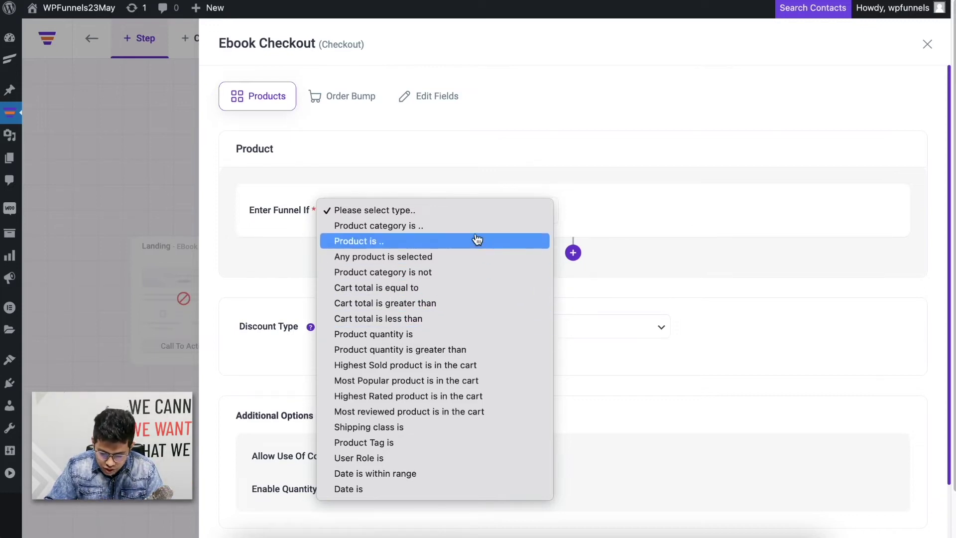
{"action": "left_click", "coordinate": [459, 273]}
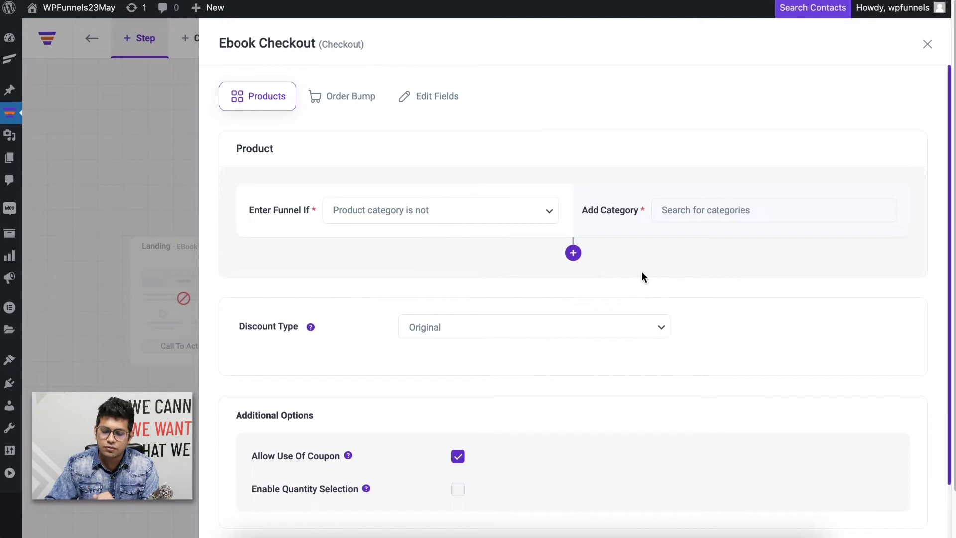
- Add Shoe Accessories as the category of the entry condition and save the Checkout step's settings
{"action": "left_click", "coordinate": [730, 215]}
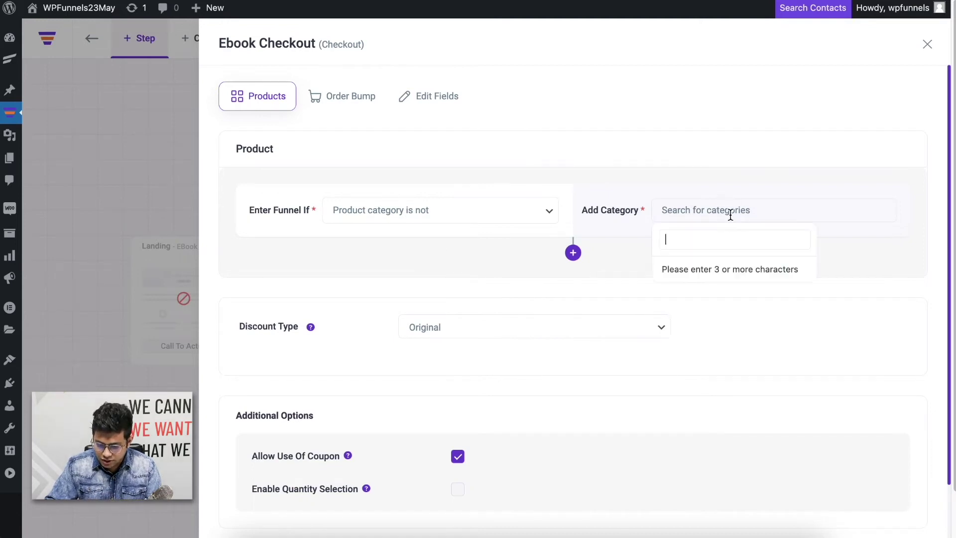
{"action": "type", "text": "shoe"}
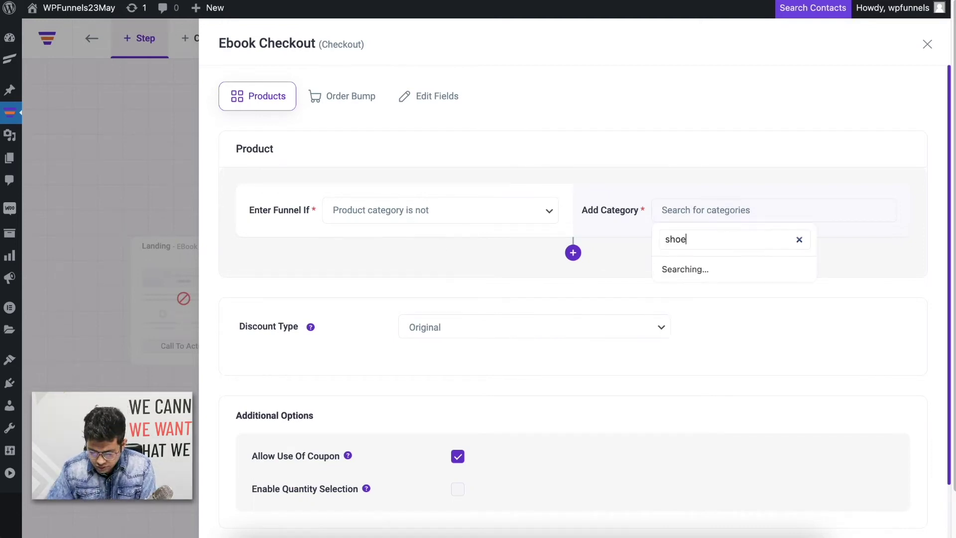
{"action": "left_click", "coordinate": [727, 297]}
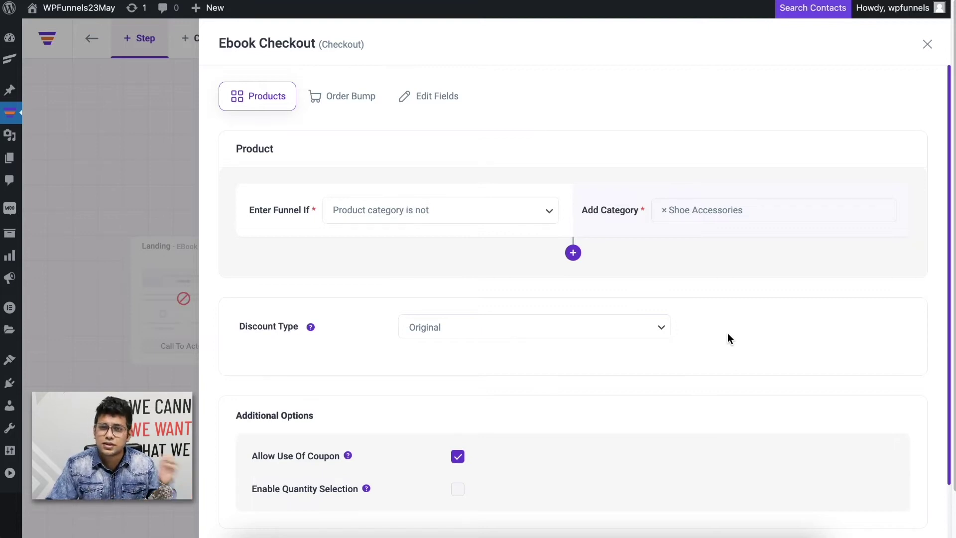
{"action": "scroll", "coordinate": [738, 329], "scroll_direction": "down", "scroll_amount": 2}
{"action": "left_click", "coordinate": [885, 514]}
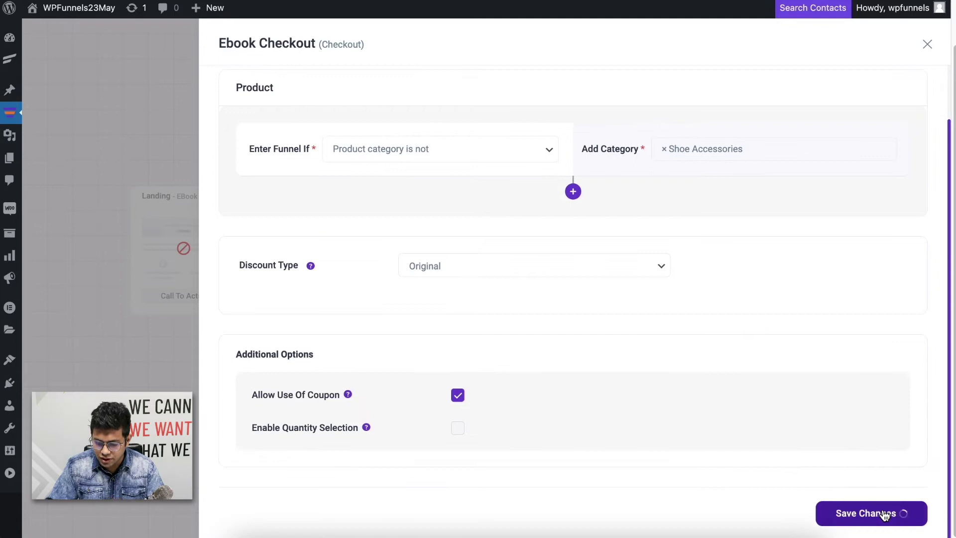
{"action": "left_click", "coordinate": [927, 45]}
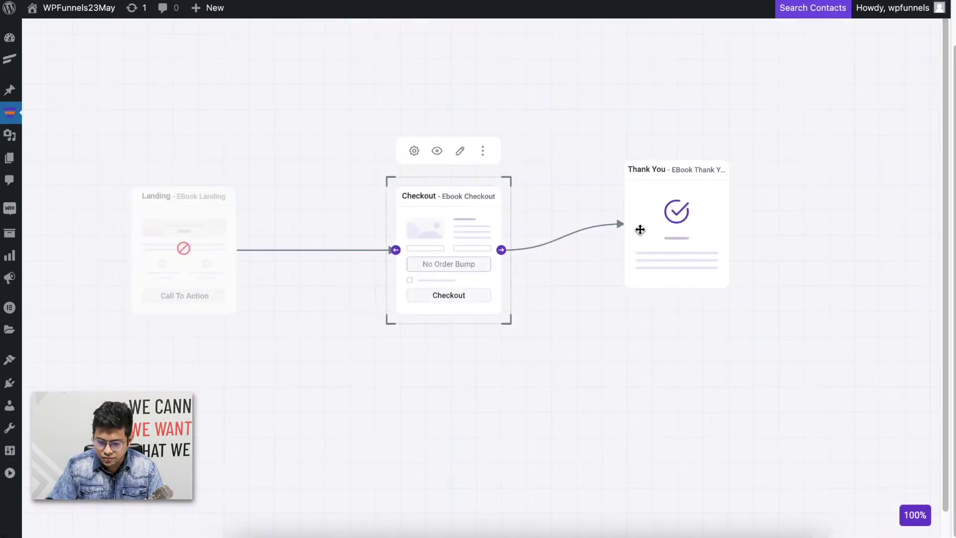
{"action": "left_click", "coordinate": [552, 146]}
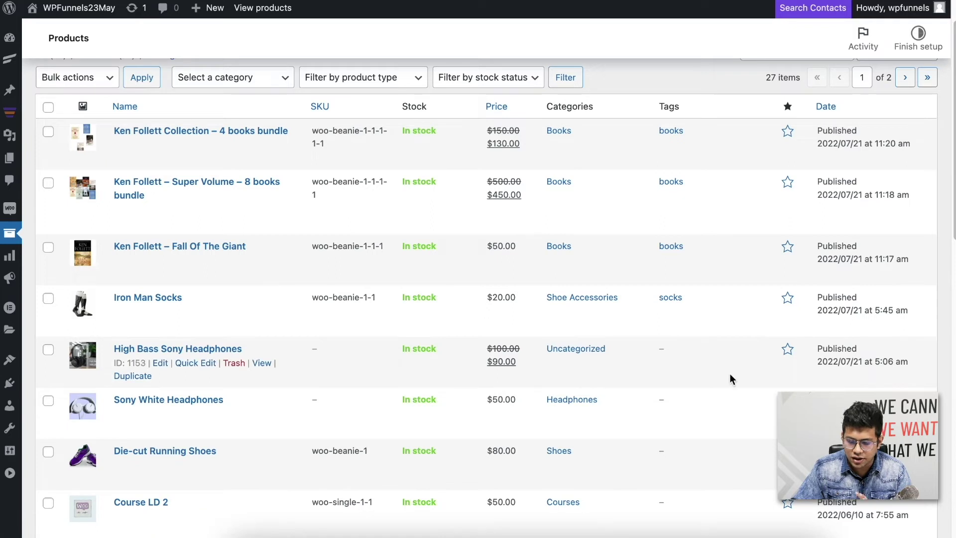
- View the Iron Man Socks product page in a new tab and add one to the cart
{"action": "right_click", "coordinate": [264, 312]}
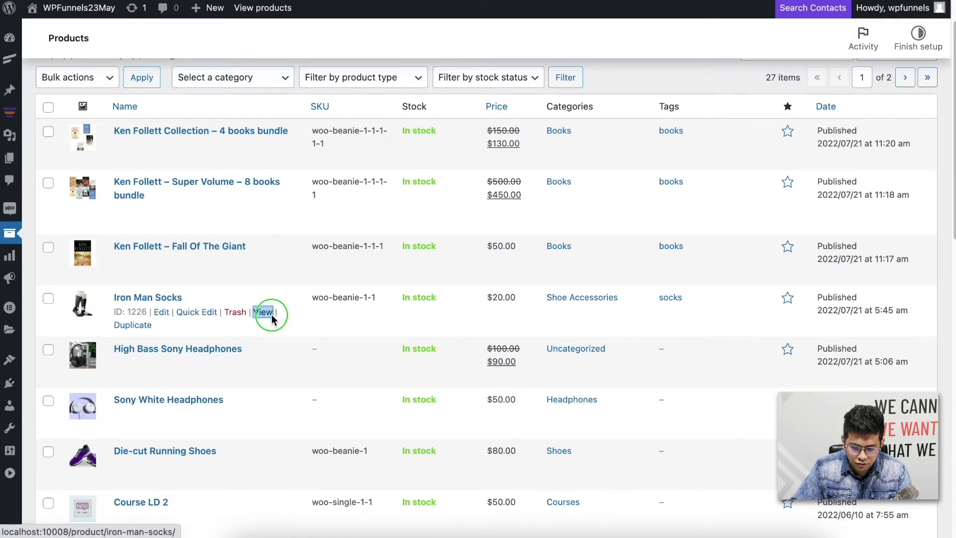
{"action": "left_click", "coordinate": [308, 256]}
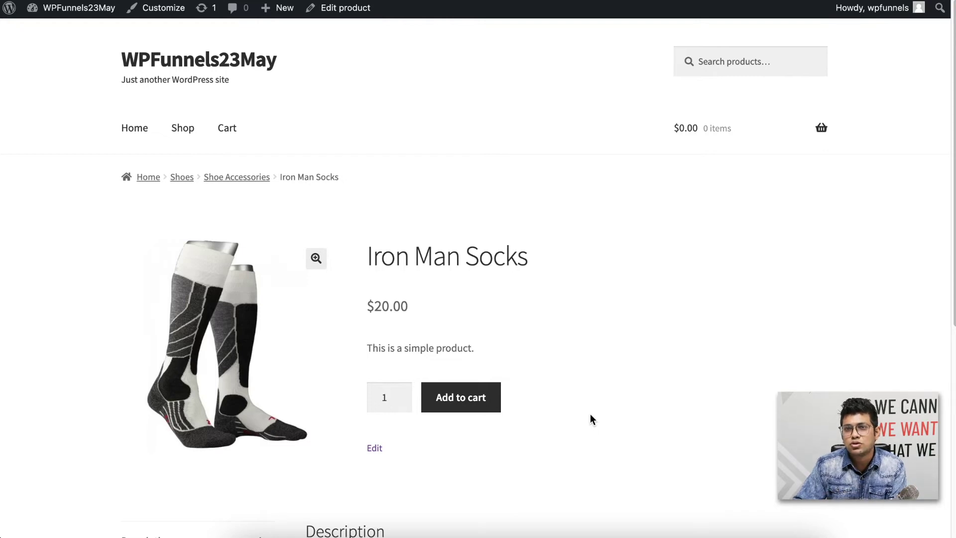
{"action": "left_click", "coordinate": [478, 406]}
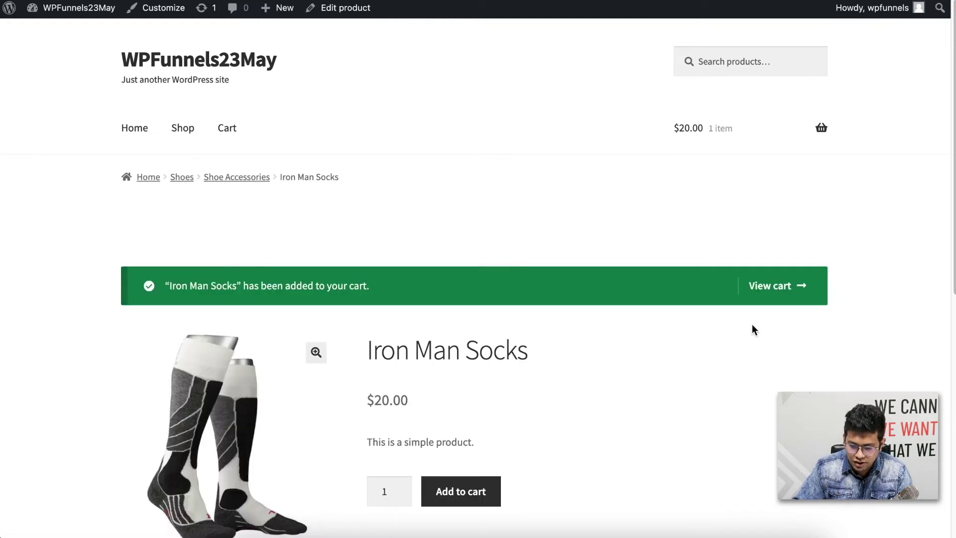
- Proceed from the cart to checkout with Iron Man Socks and check which checkout page is used
{"action": "left_click", "coordinate": [782, 295]}
{"action": "scroll", "coordinate": [554, 317], "scroll_direction": "down", "scroll_amount": 6}
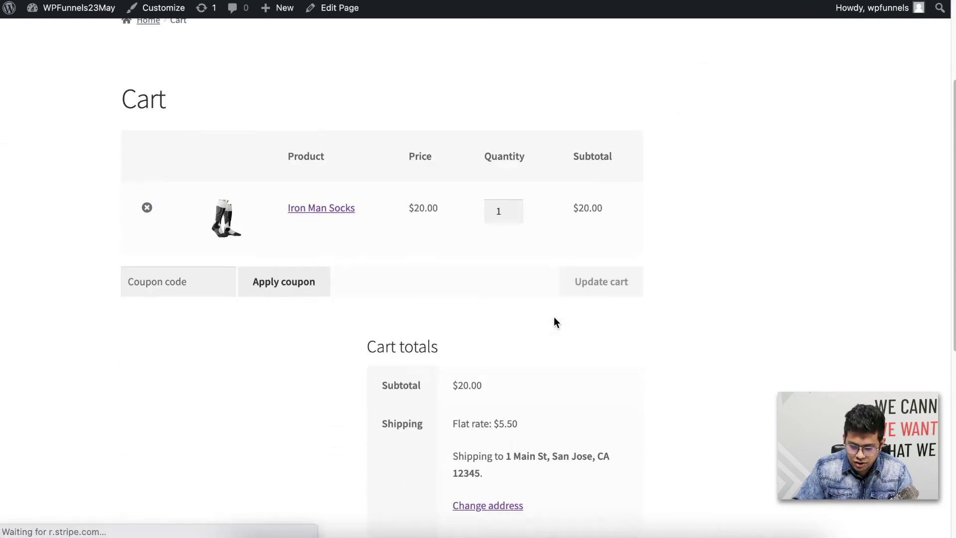
{"action": "left_click", "coordinate": [539, 481]}
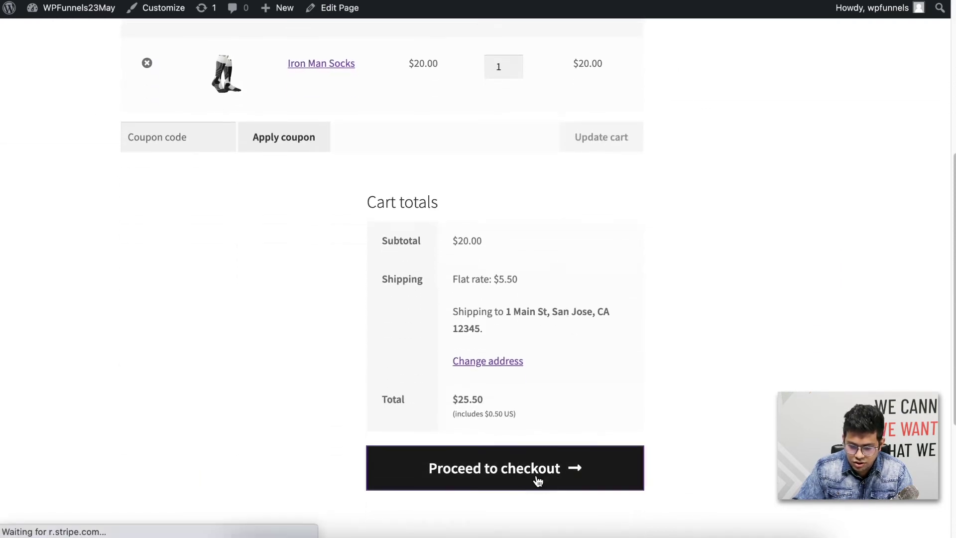
{"action": "scroll", "coordinate": [536, 412], "scroll_direction": "down", "scroll_amount": 15}
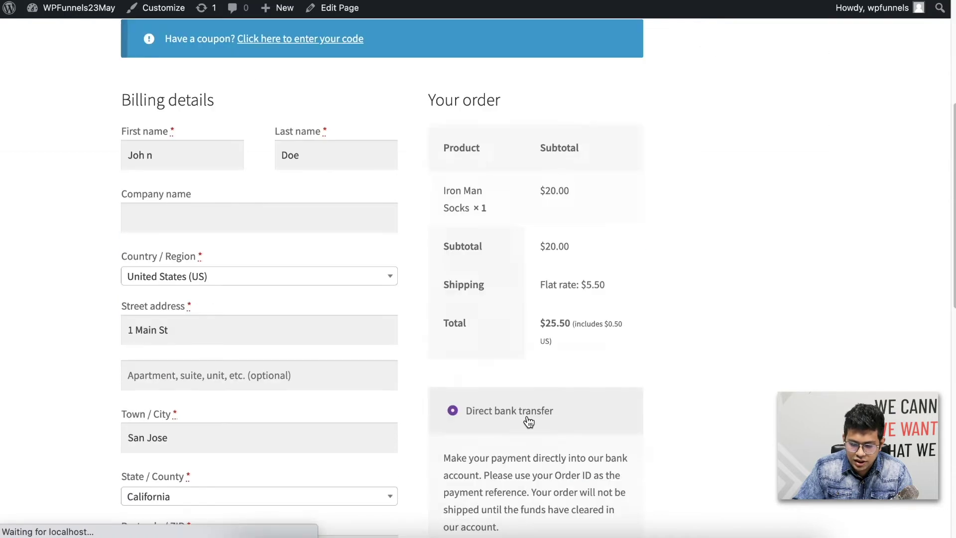
{"action": "scroll", "coordinate": [535, 413], "scroll_direction": "up", "scroll_amount": 1}
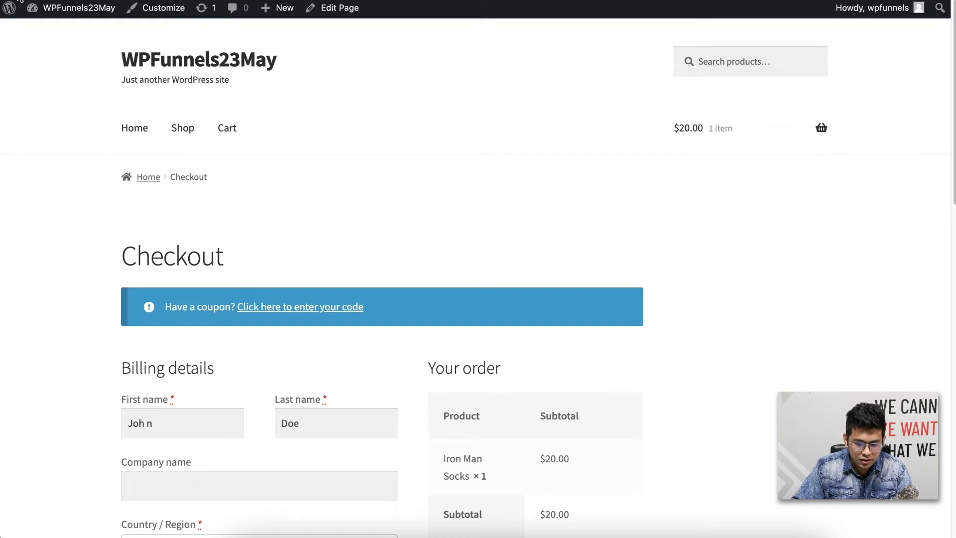
- Remove Iron Man Socks from the cart and return to the store's product list
{"action": "left_click", "coordinate": [20, 2]}
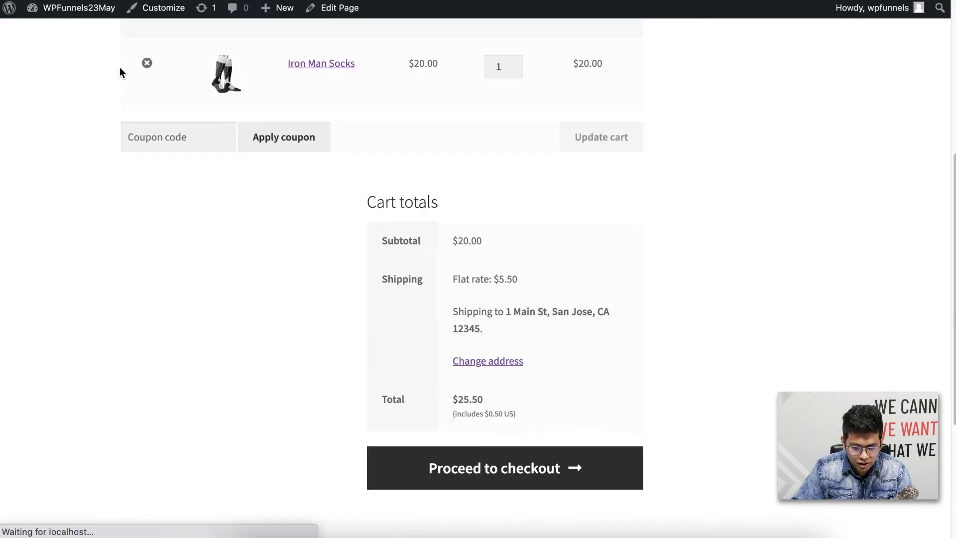
{"action": "left_click", "coordinate": [147, 63]}
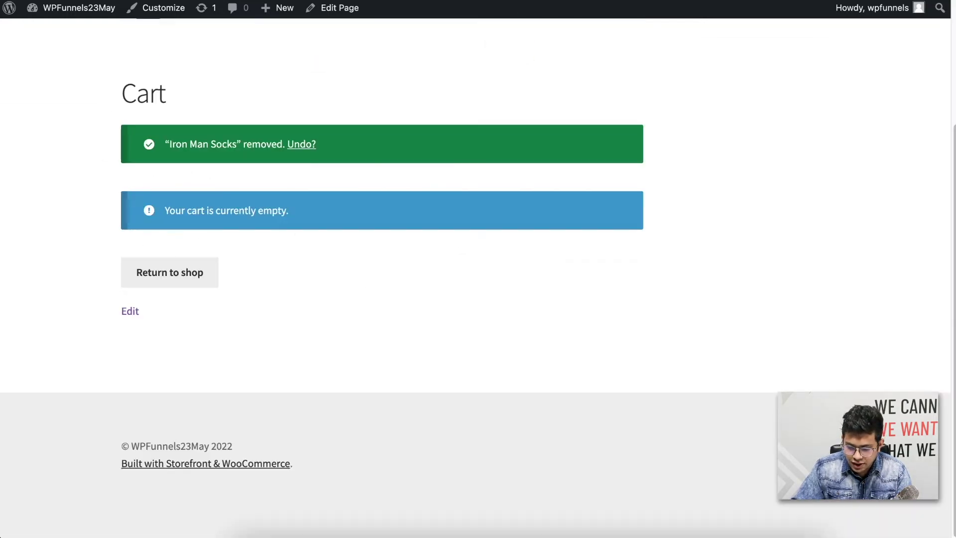
{"action": "key", "text": "ctrl+Tab"}
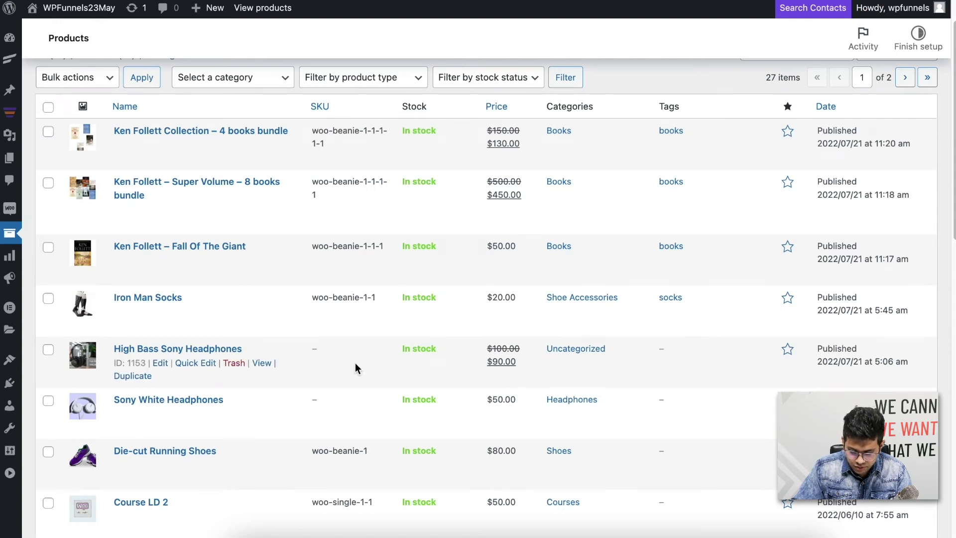
- View the High Bass Sony Headphones product page in a new tab and add one to the cart
{"action": "right_click", "coordinate": [270, 363]}
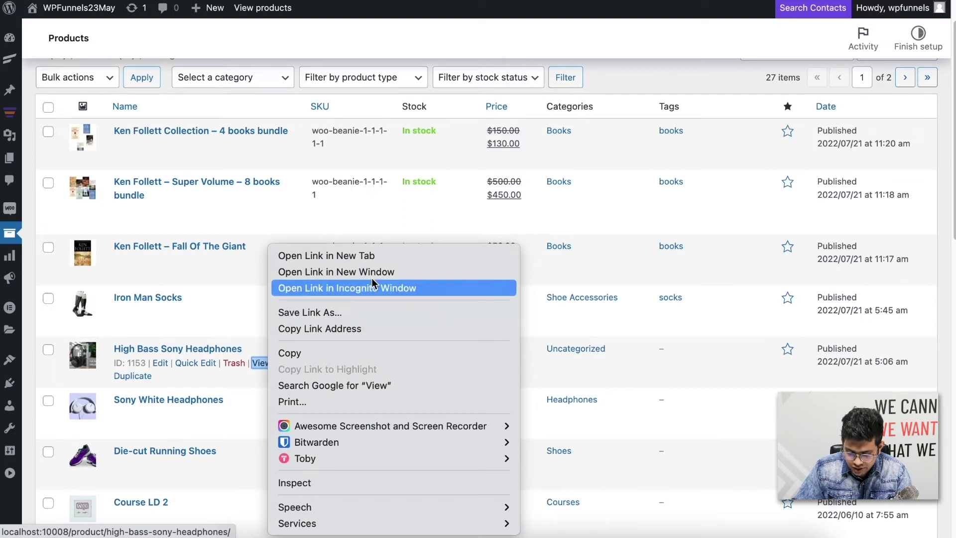
{"action": "left_click", "coordinate": [374, 256]}
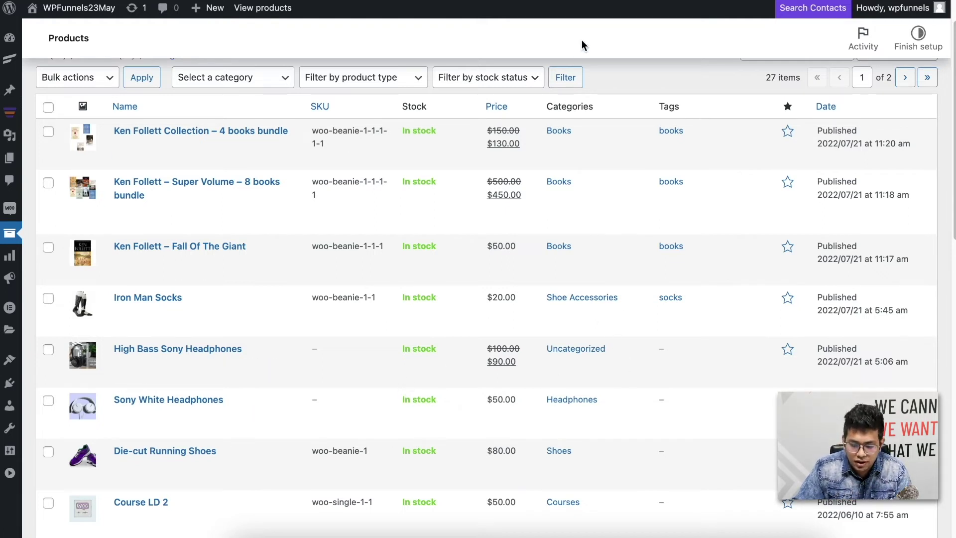
{"action": "key", "text": "ctrl+Tab"}
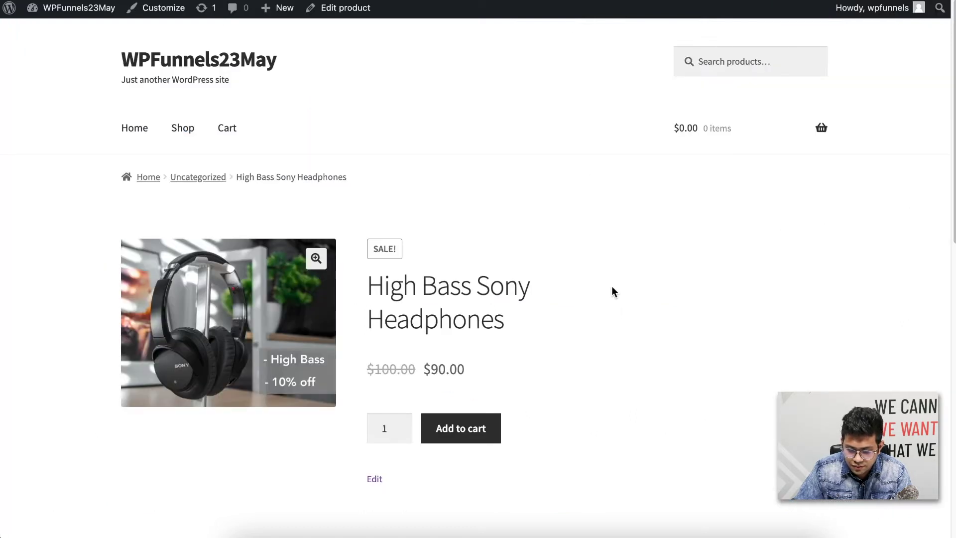
{"action": "left_click", "coordinate": [452, 440]}
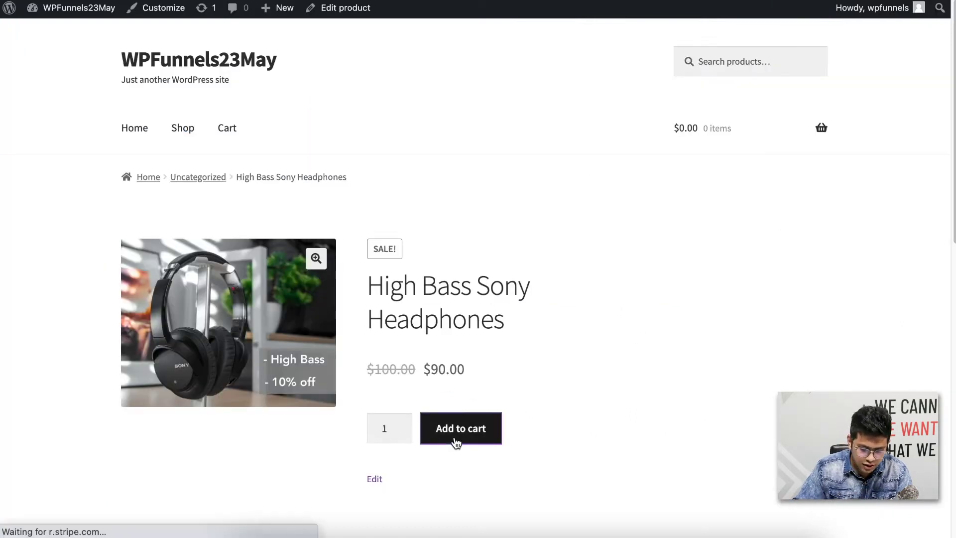
- Proceed from the cart to checkout with the headphones and examine the order on the checkout page
{"action": "left_click", "coordinate": [763, 285]}
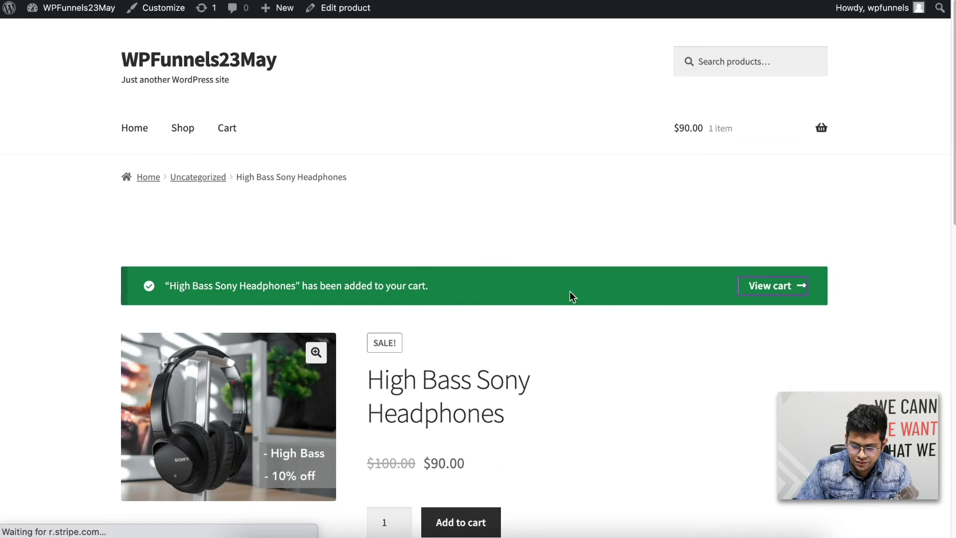
{"action": "scroll", "coordinate": [462, 281], "scroll_direction": "down", "scroll_amount": 10}
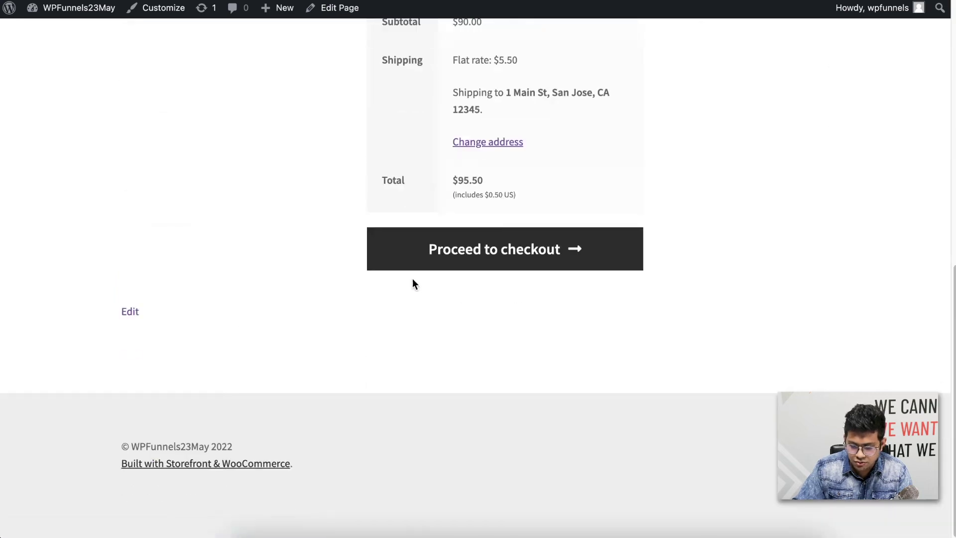
{"action": "left_click", "coordinate": [551, 249]}
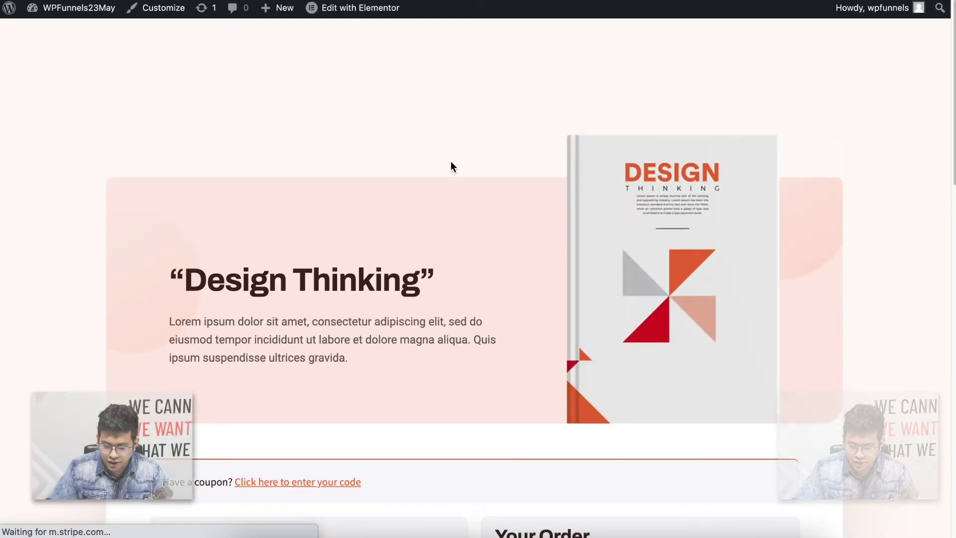
{"action": "scroll", "coordinate": [617, 262], "scroll_direction": "down", "scroll_amount": 5}
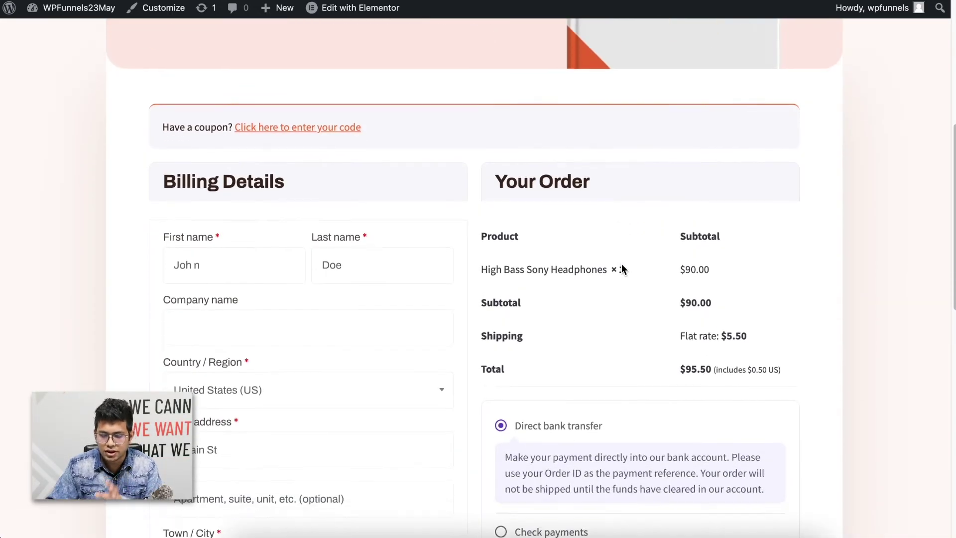
- Return to the eBook funnel editor and open the Ebook Checkout step's settings
{"action": "scroll", "coordinate": [621, 263], "scroll_direction": "up", "scroll_amount": 6}
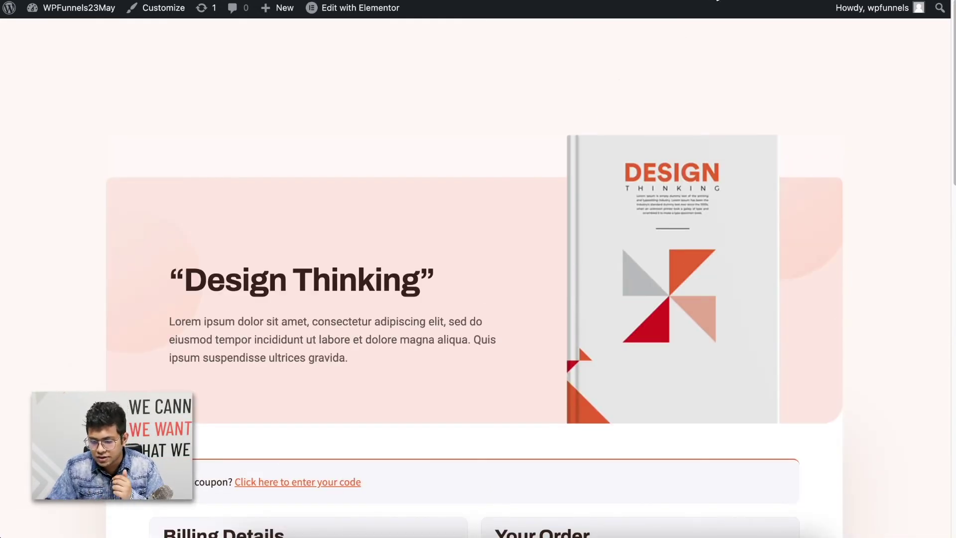
{"action": "key", "text": "ctrl+w"}
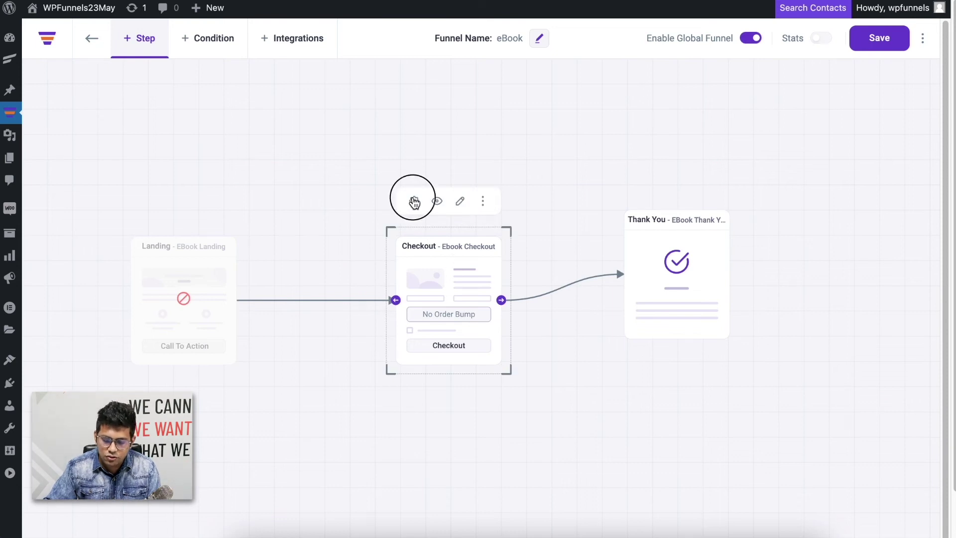
{"action": "left_click", "coordinate": [413, 200]}
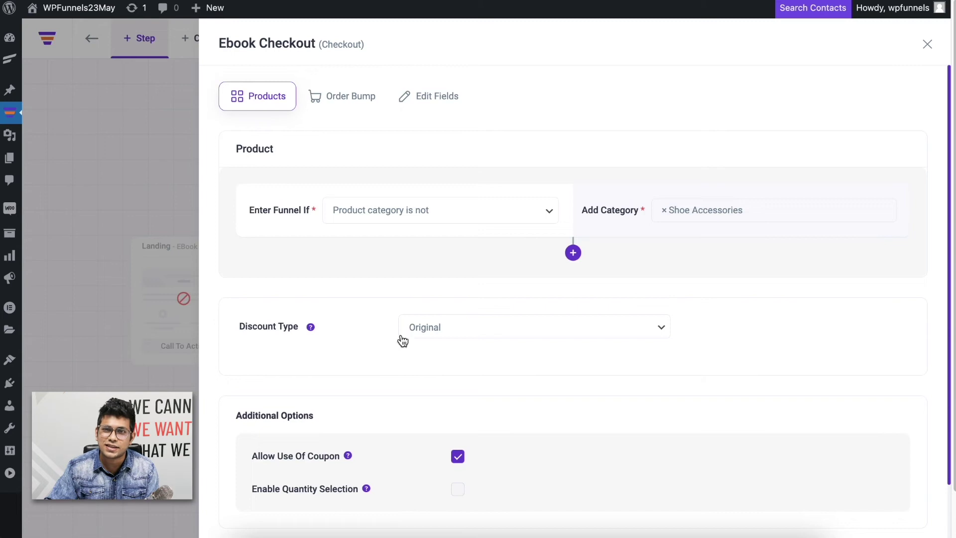
- Set a Percentage discount of 20 applied to the Sale price for the Ebook Checkout and save the changes
{"action": "left_click", "coordinate": [473, 328]}
{"action": "left_click", "coordinate": [476, 341]}
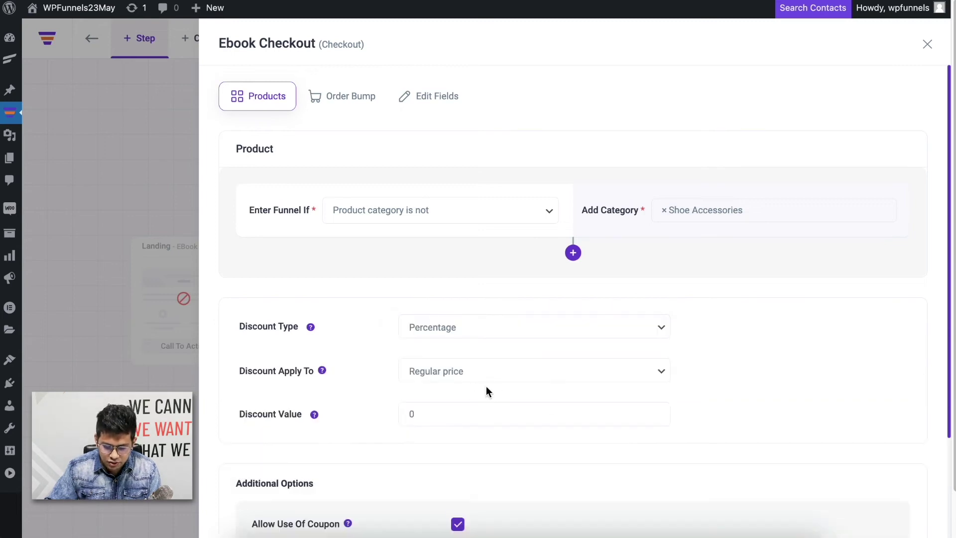
{"action": "left_click", "coordinate": [468, 412]}
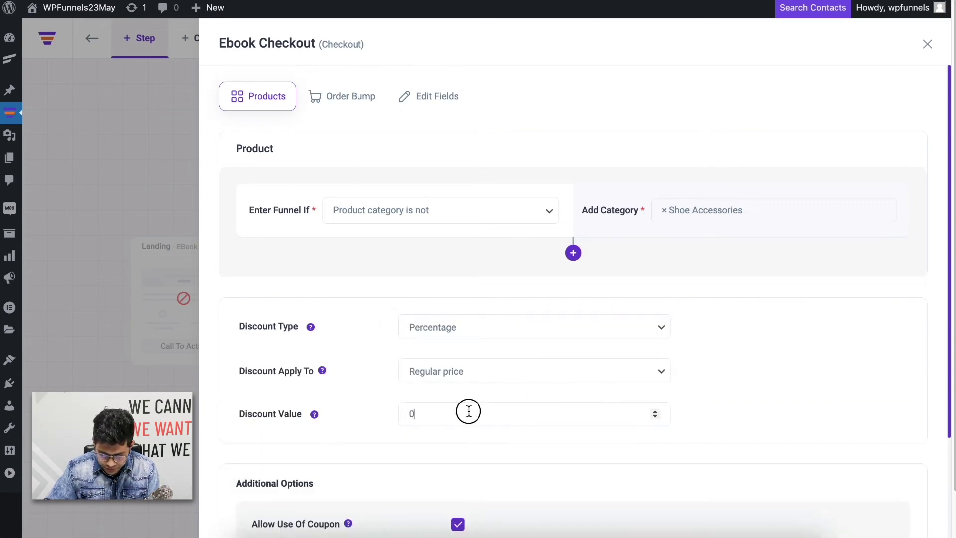
{"action": "key", "text": "BackSpace"}
{"action": "type", "text": "20"}
{"action": "left_click", "coordinate": [462, 381]}
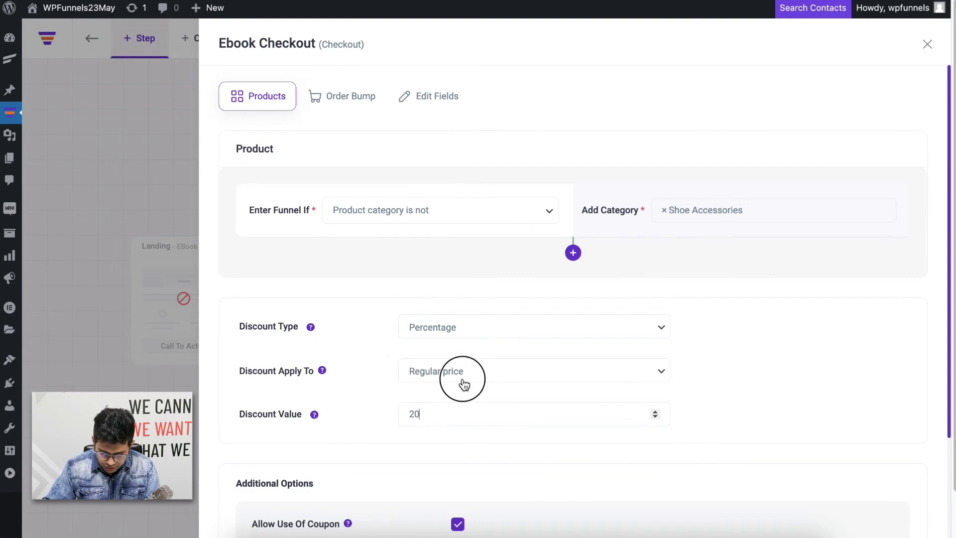
{"action": "left_click", "coordinate": [459, 388]}
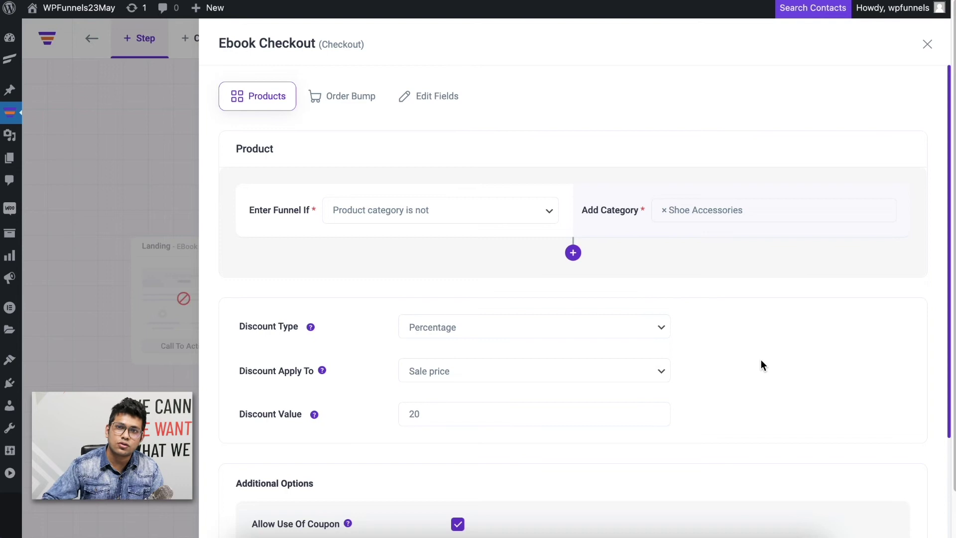
{"action": "scroll", "coordinate": [761, 363], "scroll_direction": "down", "scroll_amount": 3}
{"action": "left_click", "coordinate": [877, 512]}
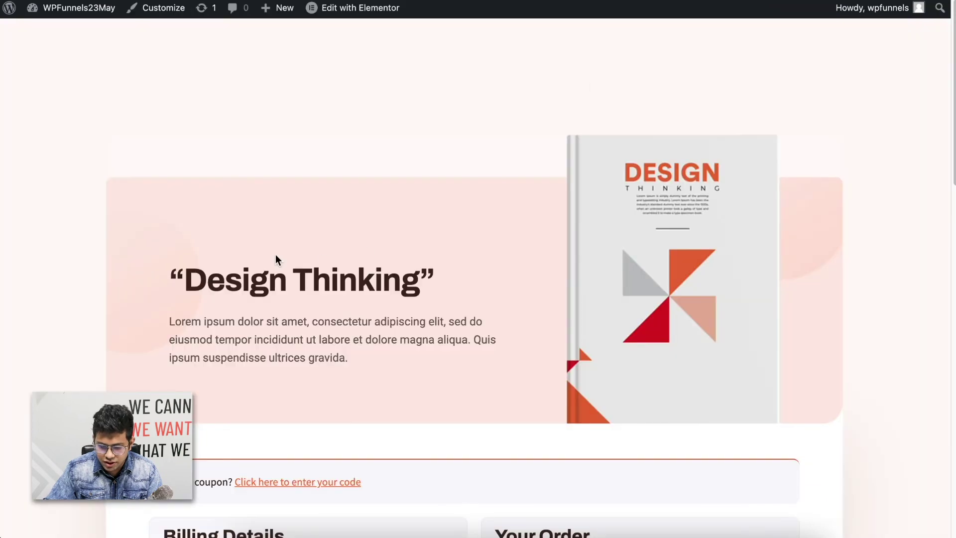
- Reload the funnel checkout page and compare the headphones order total before and after the discount
{"action": "scroll", "coordinate": [380, 246], "scroll_direction": "down", "scroll_amount": 5}
{"action": "scroll", "coordinate": [383, 249], "scroll_direction": "down", "scroll_amount": 1}
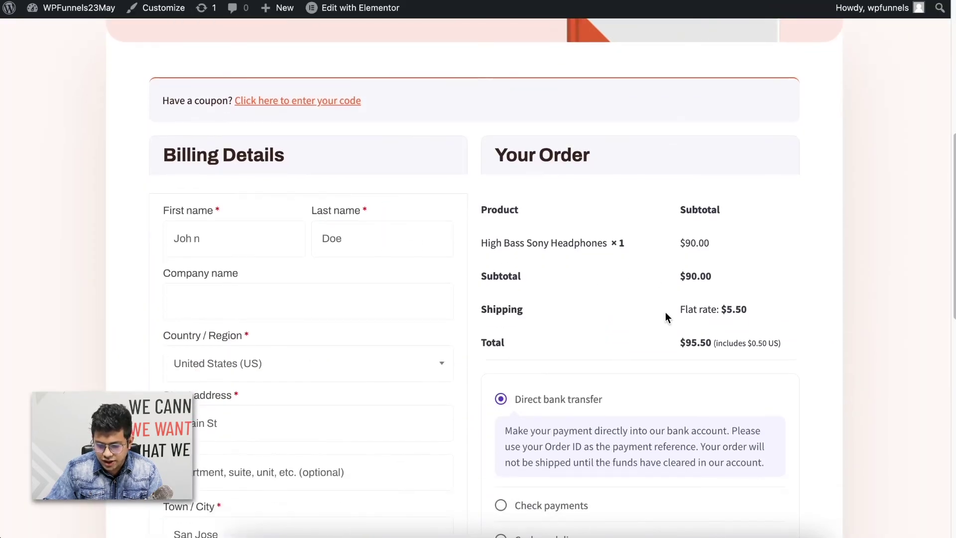
{"action": "left_click_drag", "start_coordinate": [680, 342], "coordinate": [713, 343]}
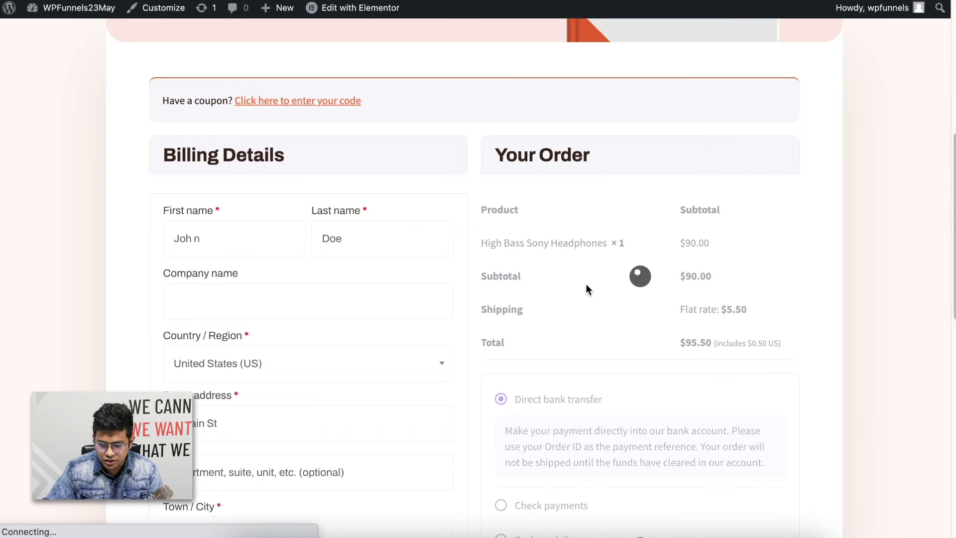
{"action": "left_click_drag", "start_coordinate": [681, 342], "coordinate": [735, 347]}
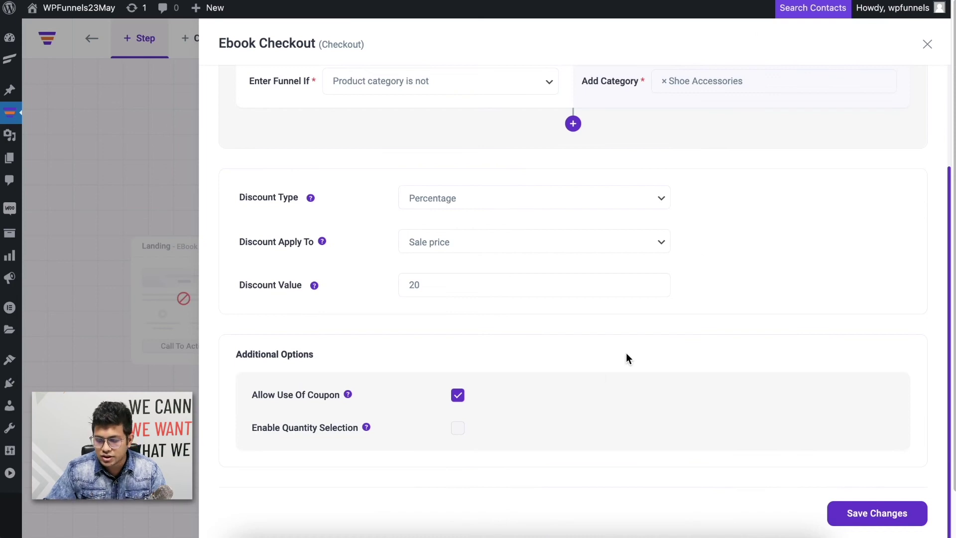
- Add an order bump to the Ebook Checkout, expand its settings, and close the step settings without saving
{"action": "scroll", "coordinate": [625, 356], "scroll_direction": "up", "scroll_amount": 5}
{"action": "left_click", "coordinate": [351, 96]}
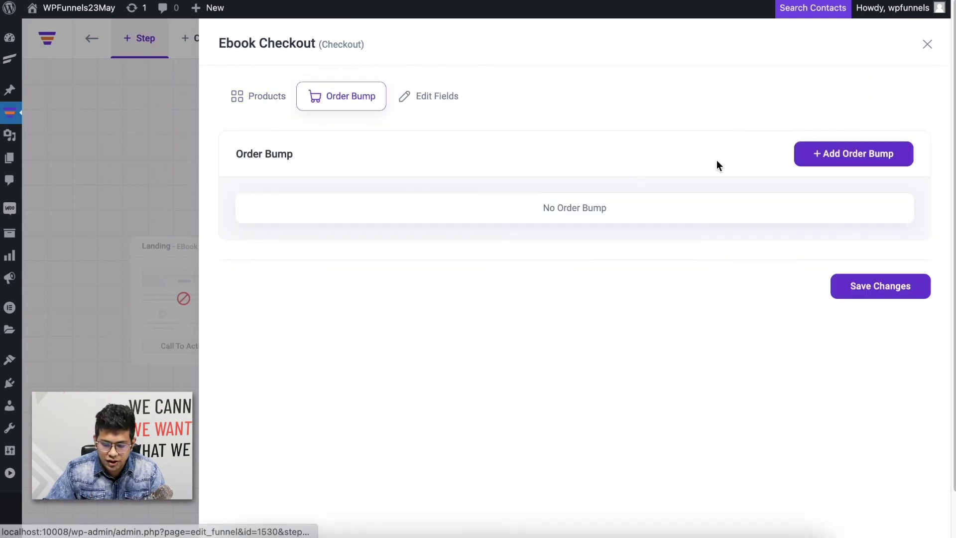
{"action": "left_click", "coordinate": [819, 152]}
{"action": "left_click", "coordinate": [427, 204]}
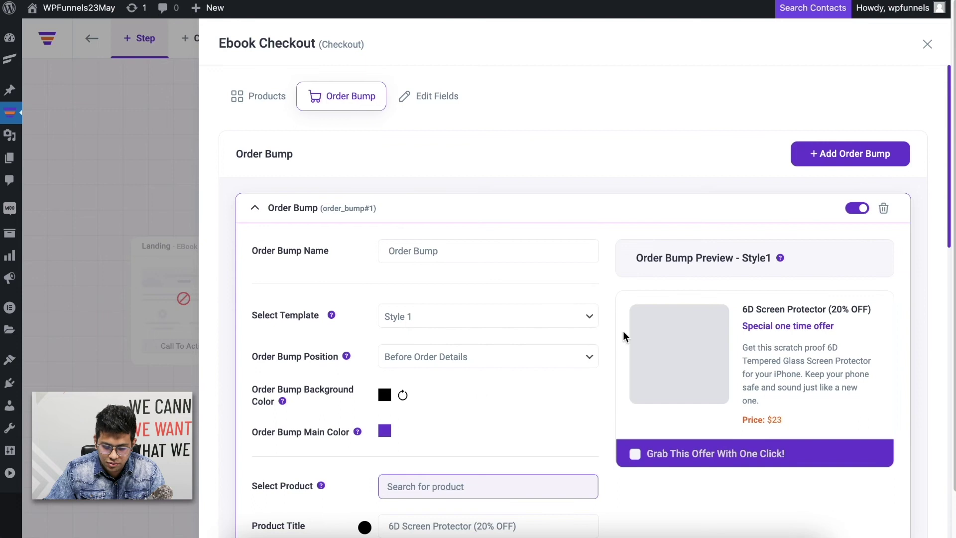
{"action": "left_click", "coordinate": [118, 145]}
- Browse the Checkout and Upsell templates available for a new funnel step and return to the funnel canvas
{"action": "left_click", "coordinate": [128, 49]}
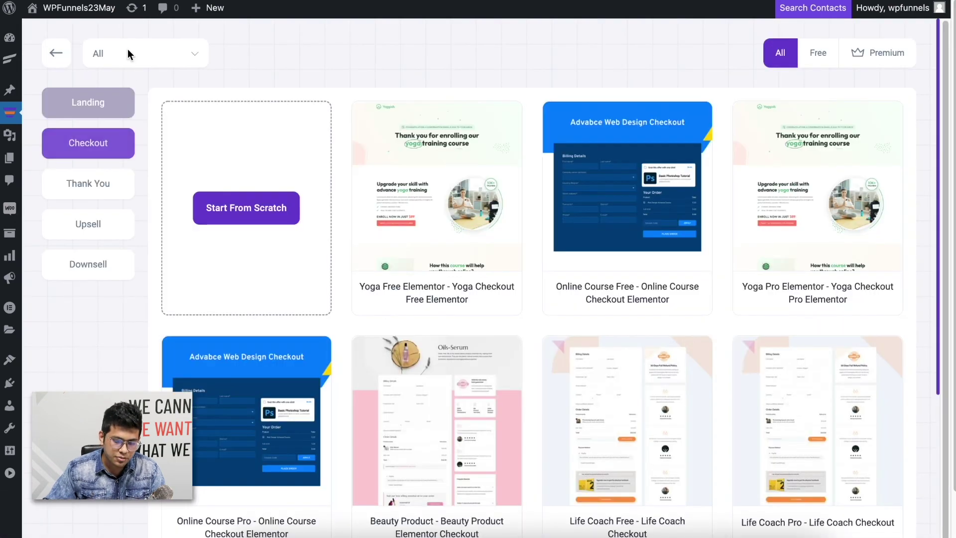
{"action": "left_click", "coordinate": [88, 224]}
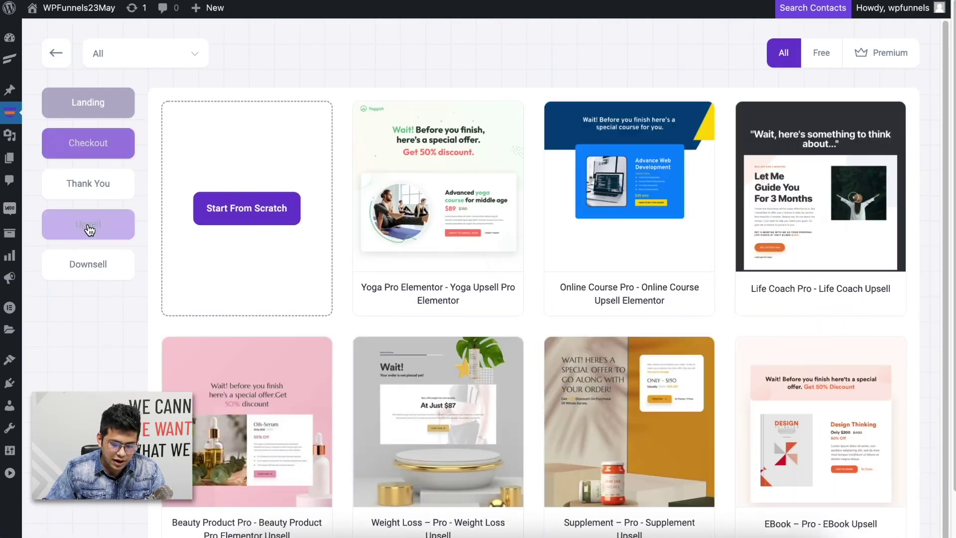
{"action": "left_click", "coordinate": [53, 56]}
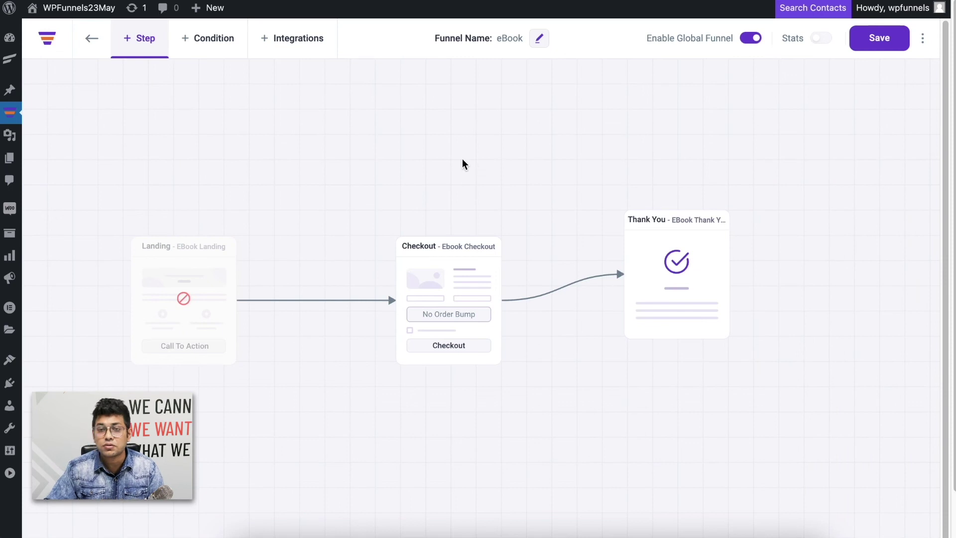